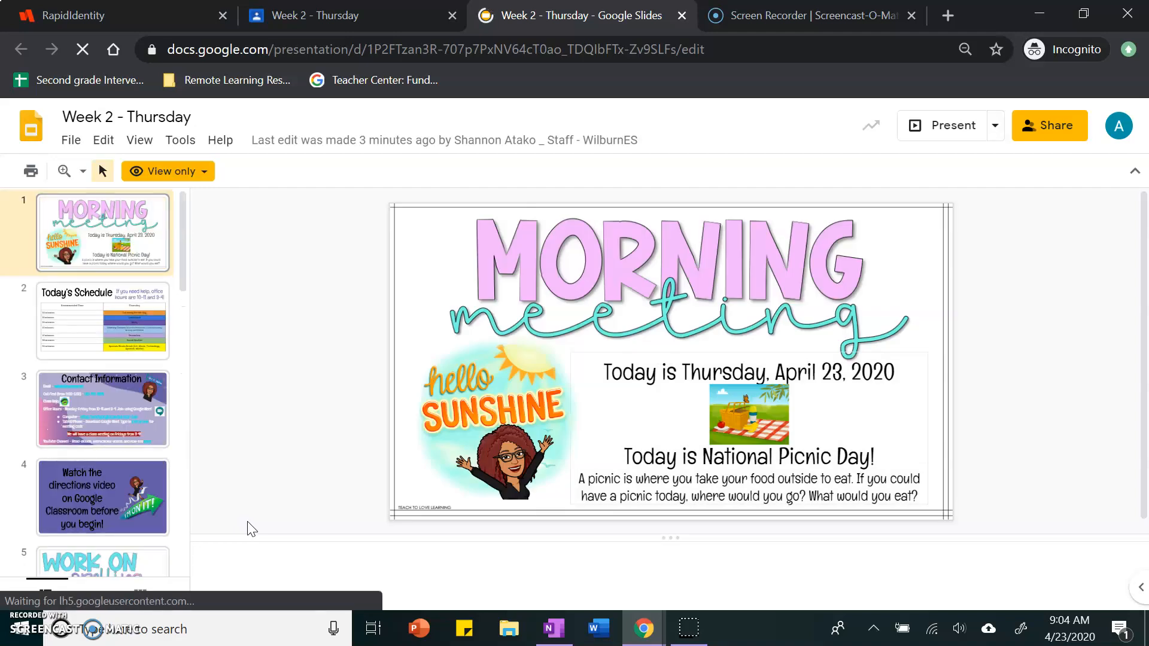
scroll(126, 449, down, 3)
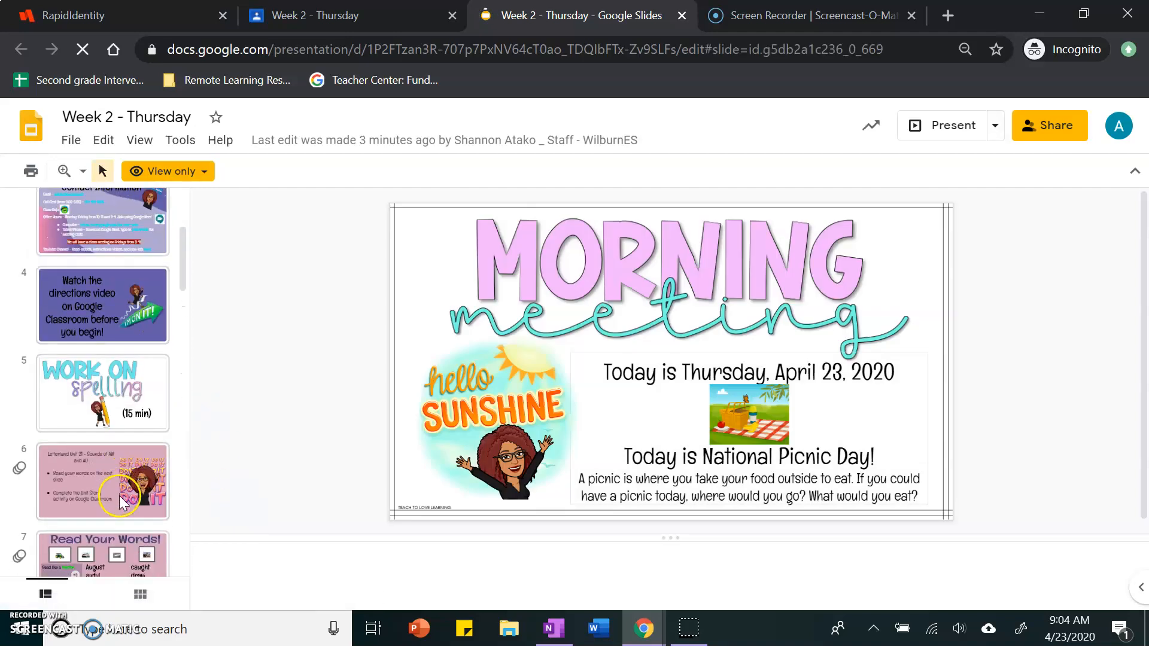
Step: View the Letterland Unit 21 and Read Your Words! slides, then the Week 2 - Thursday assignment
click(121, 494)
scroll(94, 482, down, 1)
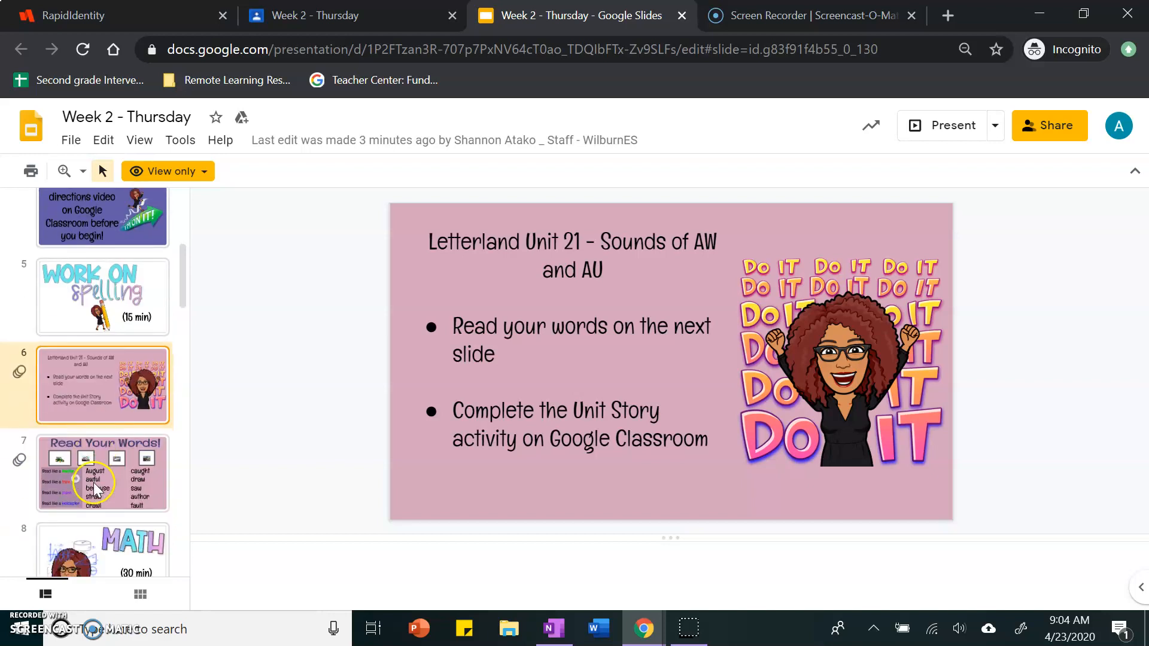
click(94, 482)
click(305, 15)
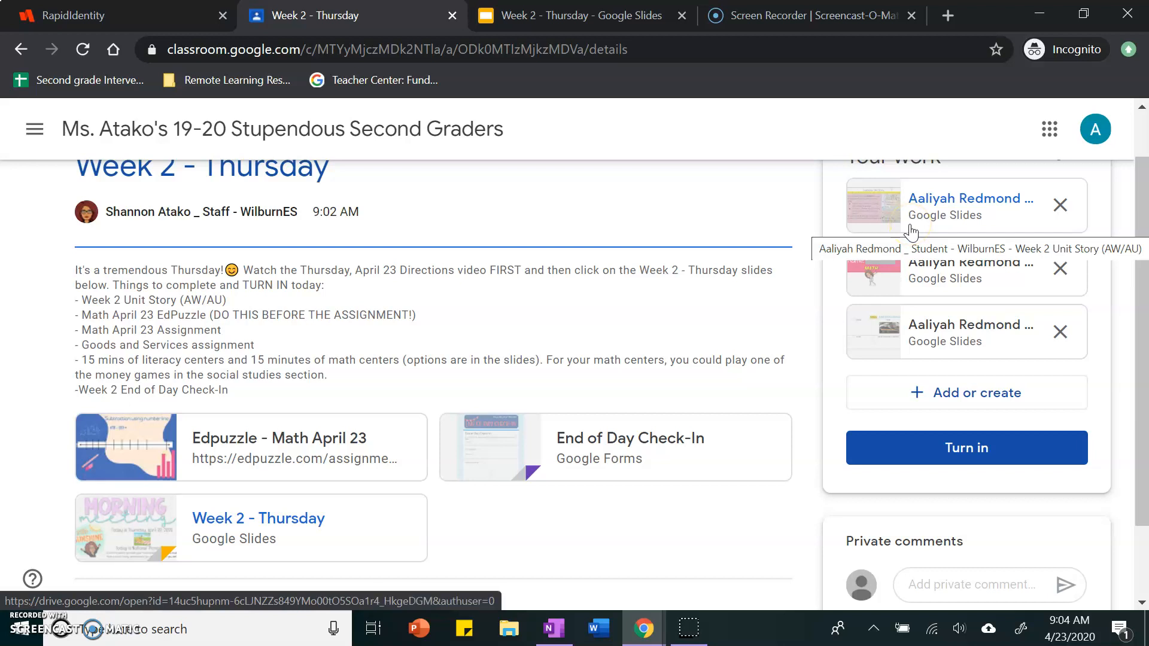
Step: Return to the deck and show the 3-Digit Subtraction review slide with its EdPuzzle link
click(582, 16)
scroll(99, 403, down, 3)
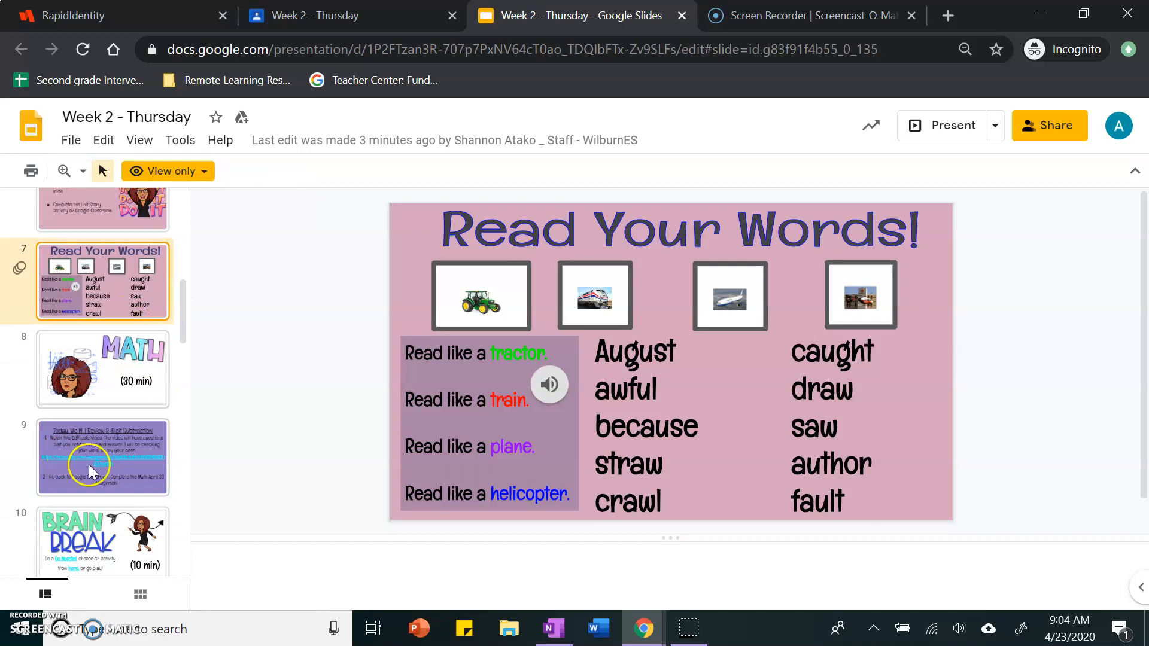
click(89, 465)
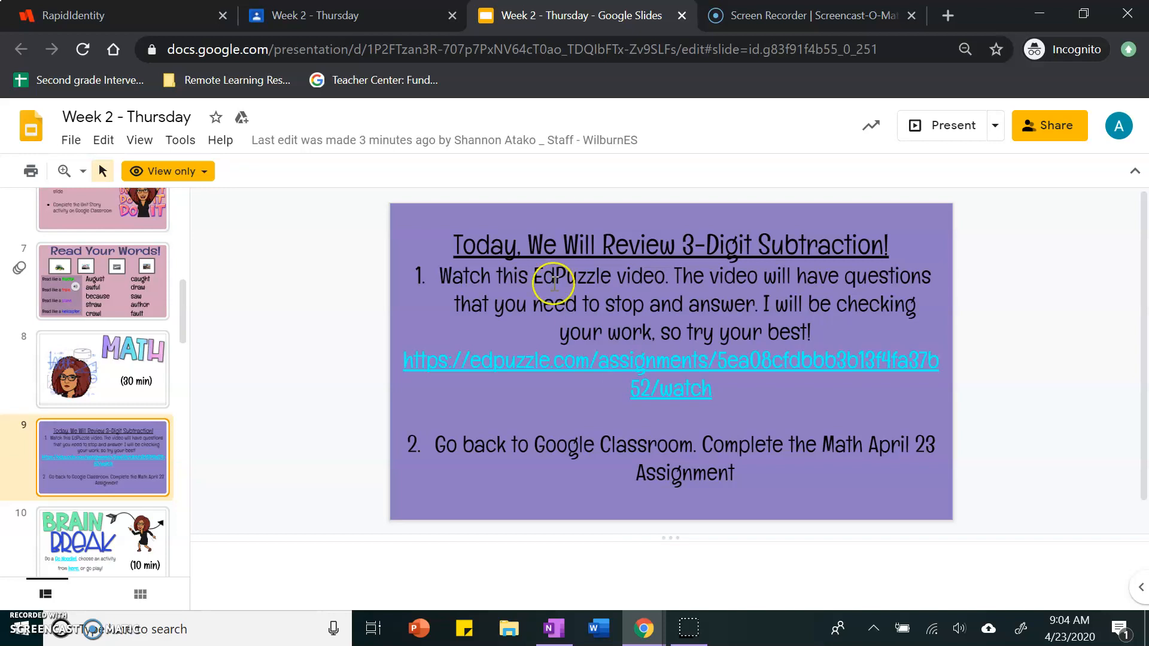
Step: Show the Classroom assignment's Edpuzzle - Math April 23 attachment
click(341, 15)
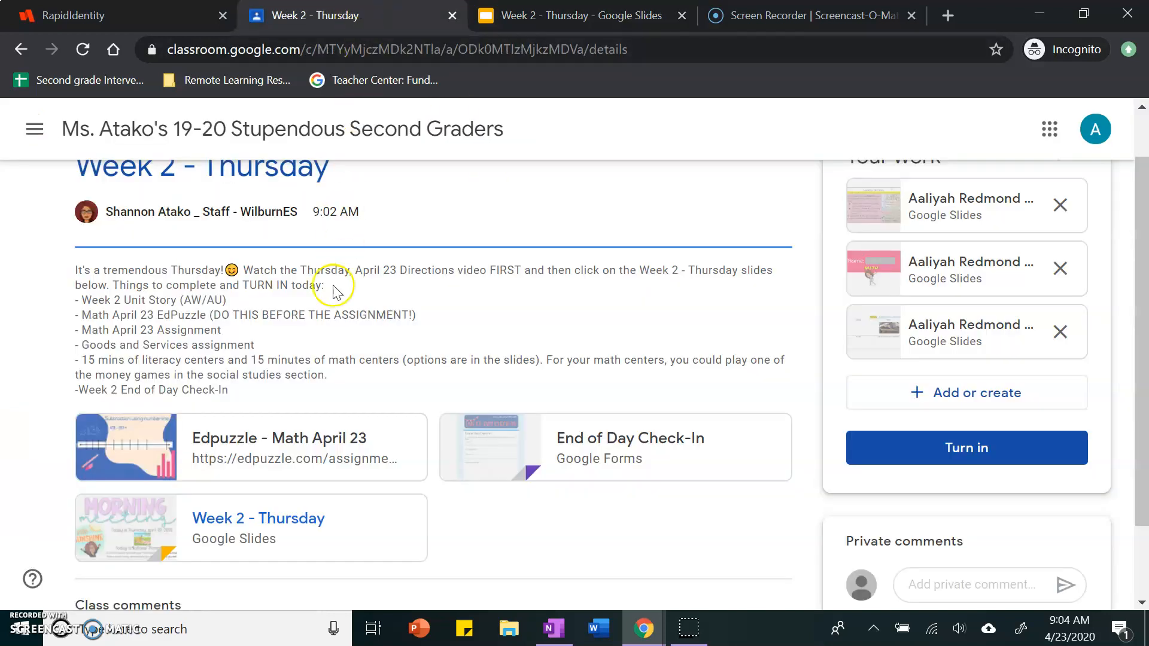
click(344, 476)
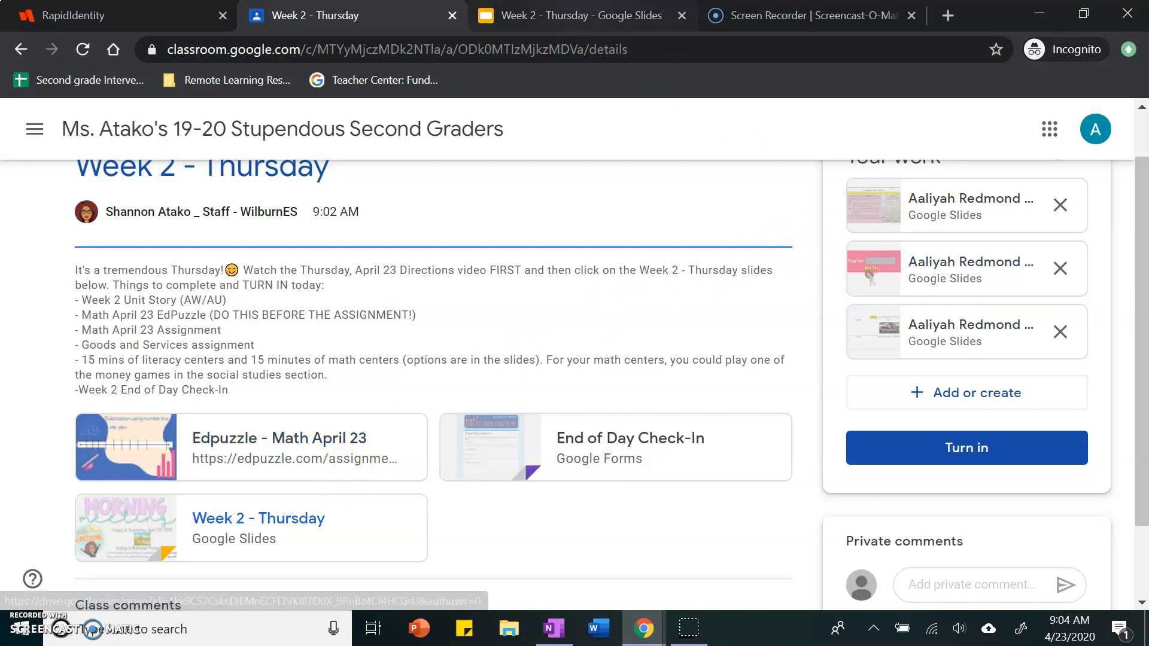
Step: View the Economics Day 4, Essential Question, Goods and Services video, Game Time! and Assignment slides
click(575, 15)
scroll(102, 351, down, 3)
scroll(101, 351, down, 3)
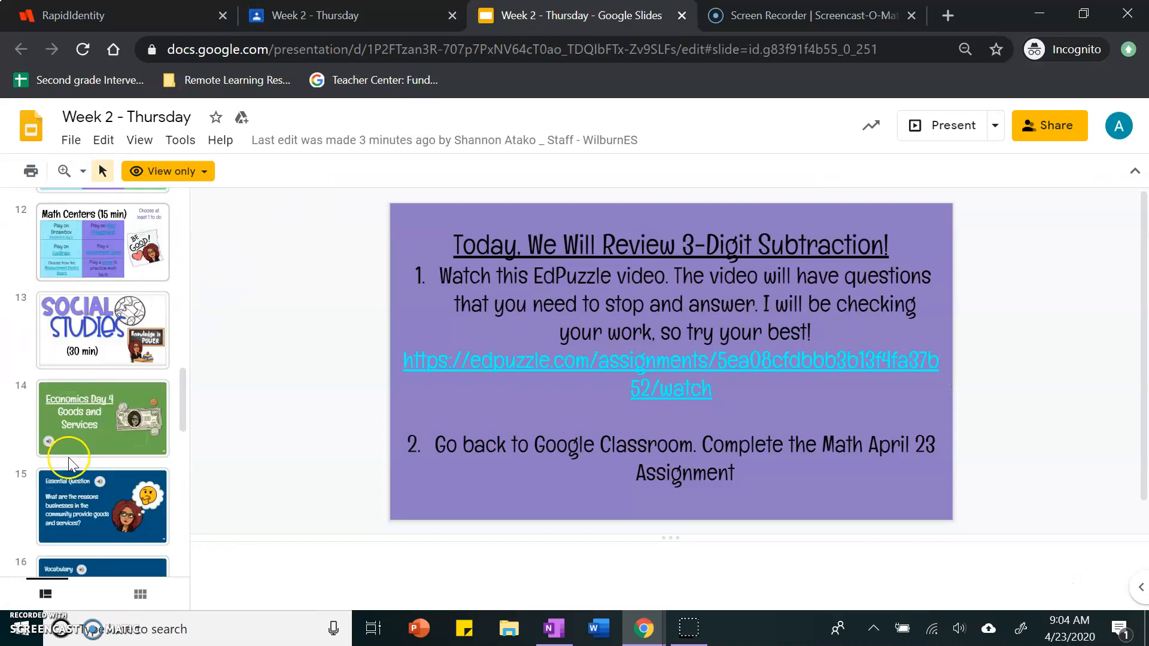
scroll(101, 350, down, 2)
click(101, 350)
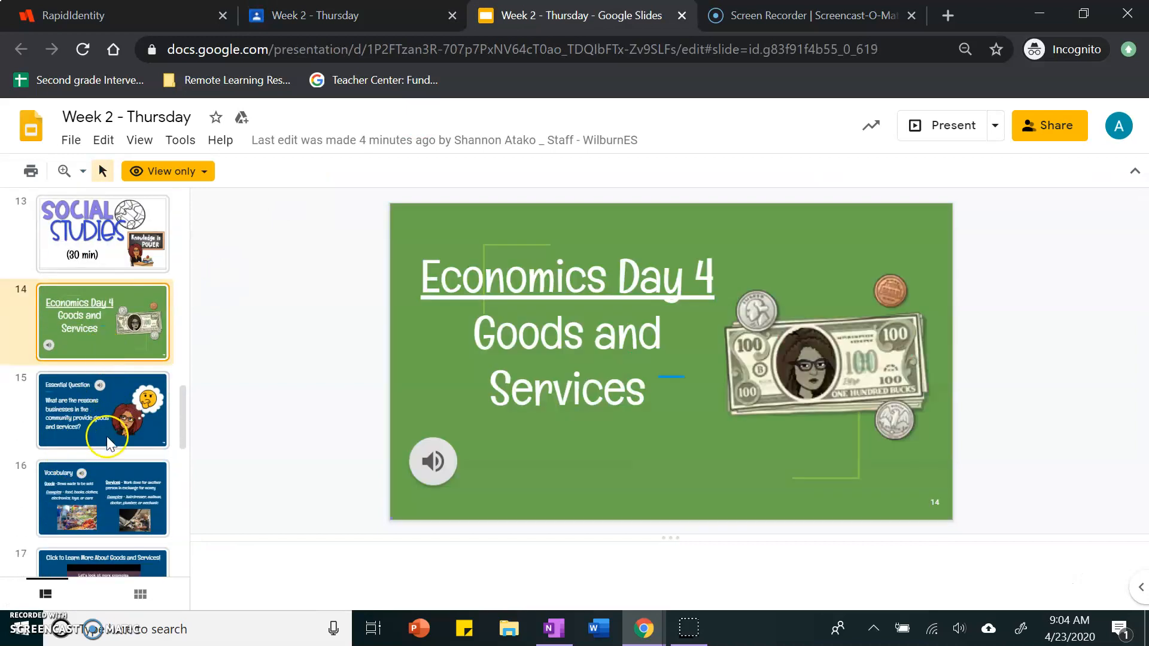
click(102, 411)
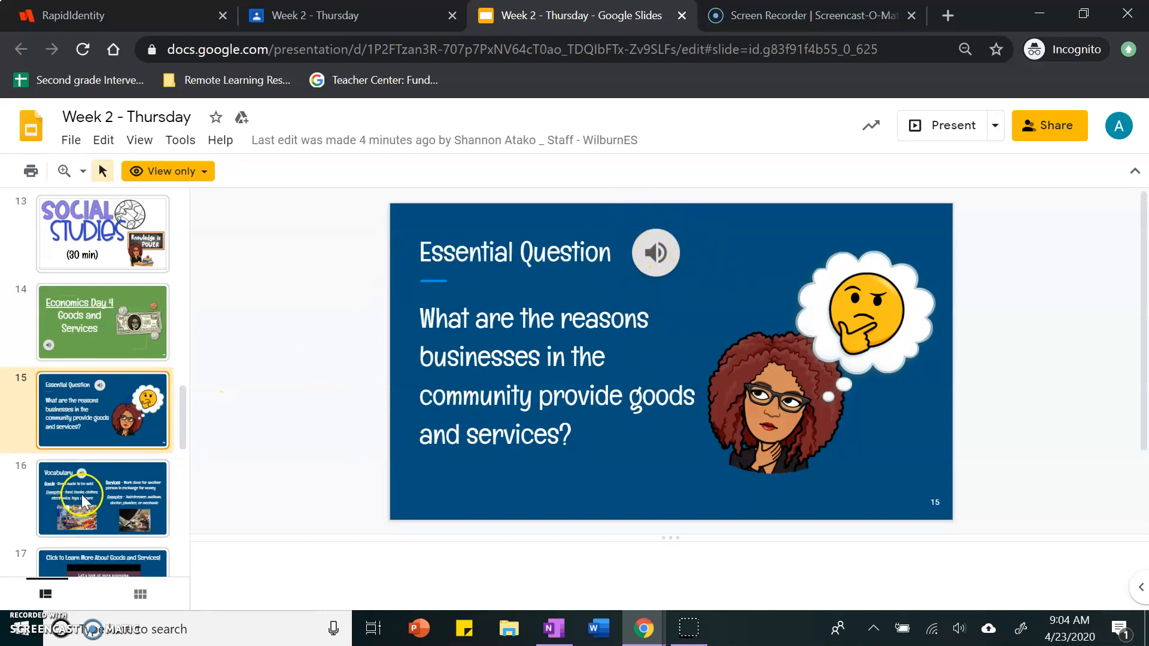
scroll(83, 490, down, 1)
scroll(87, 492, down, 3)
click(103, 311)
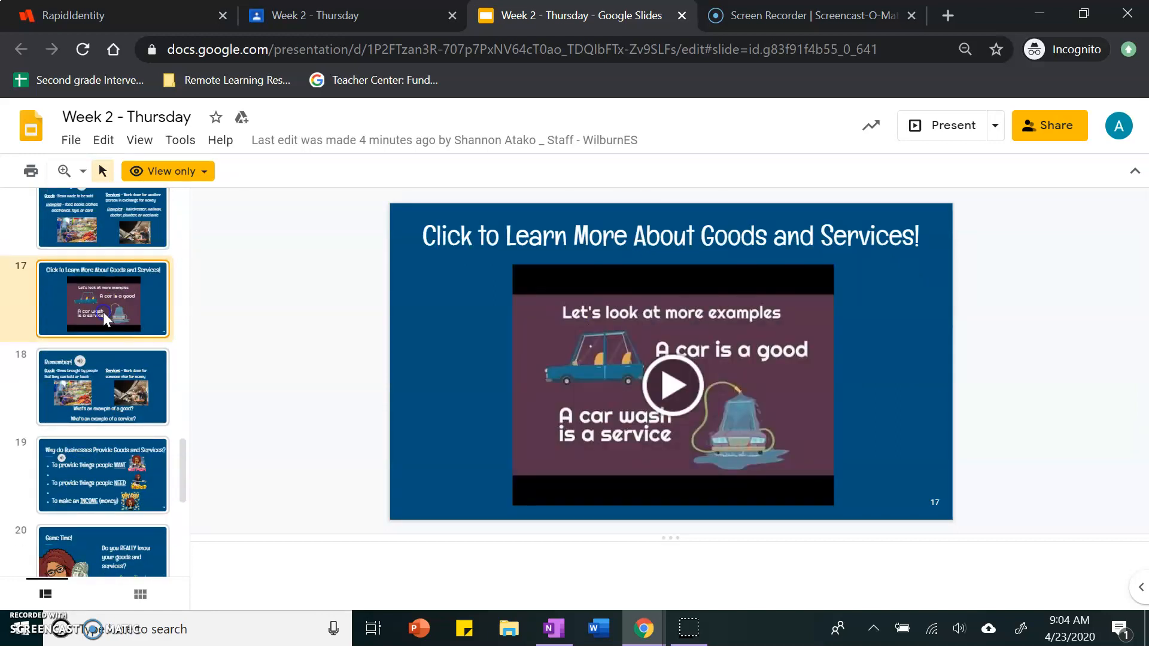
scroll(102, 360, down, 3)
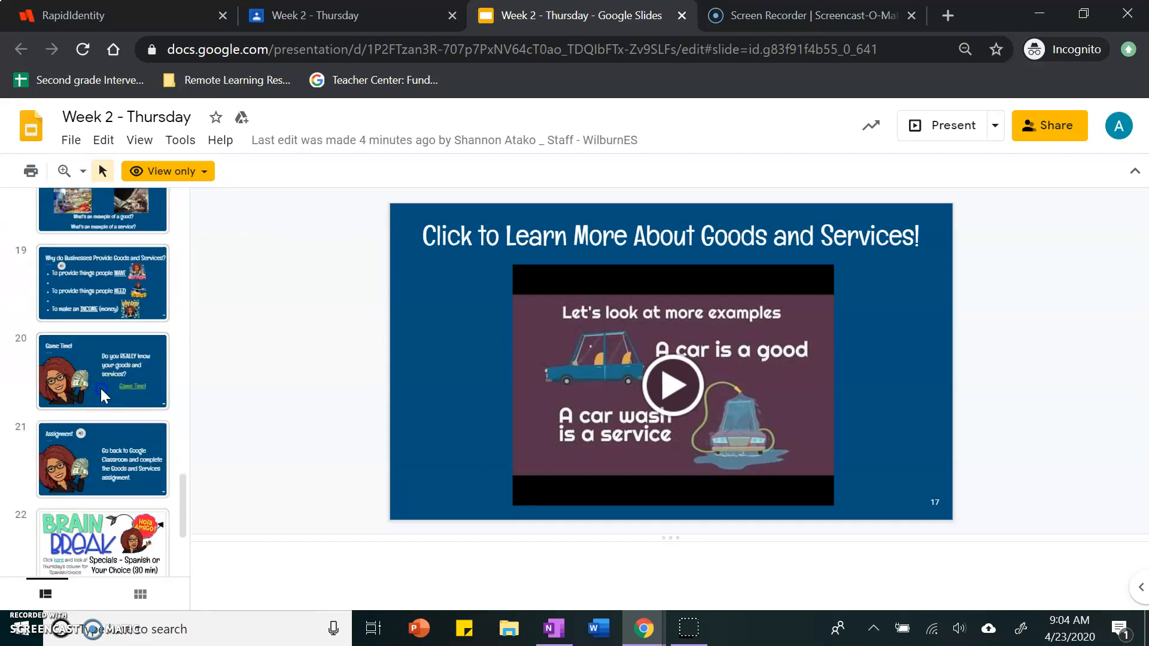
click(101, 389)
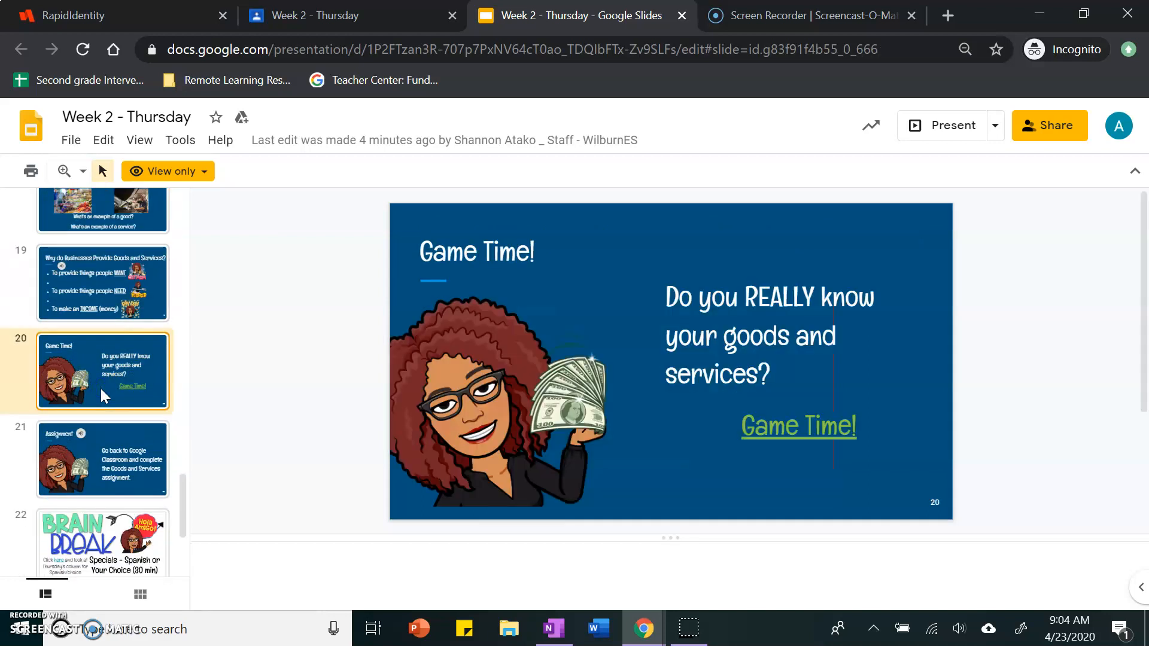
click(103, 449)
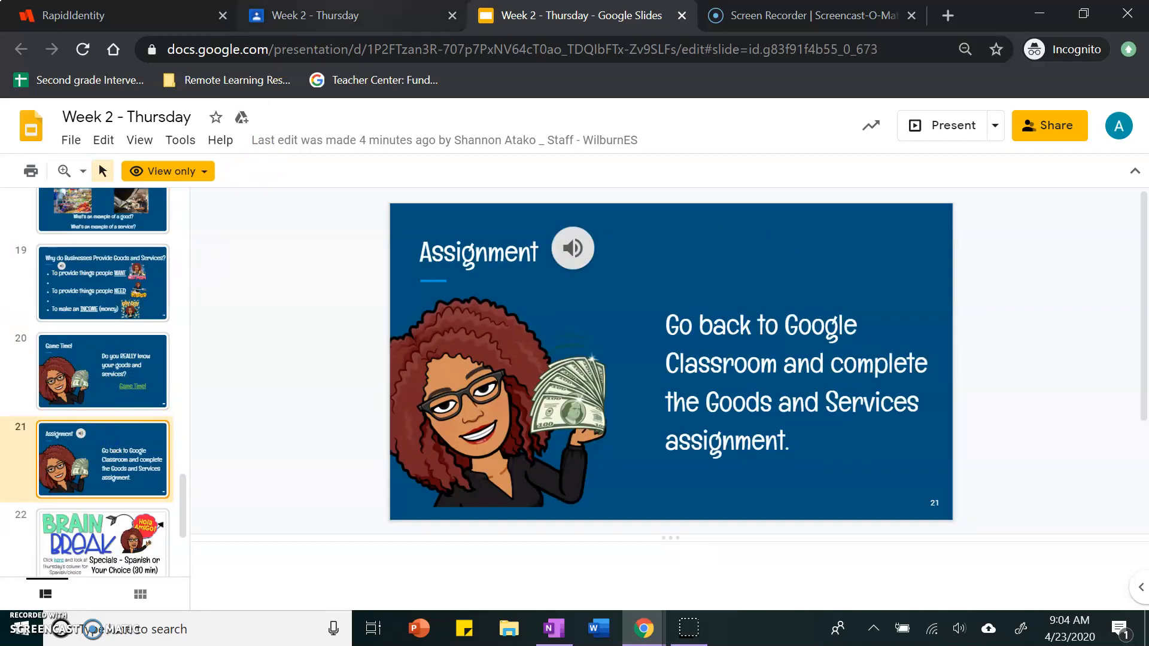
Step: Show the Week 2 - Thursday assignment page with its attachments and submitted work
click(316, 15)
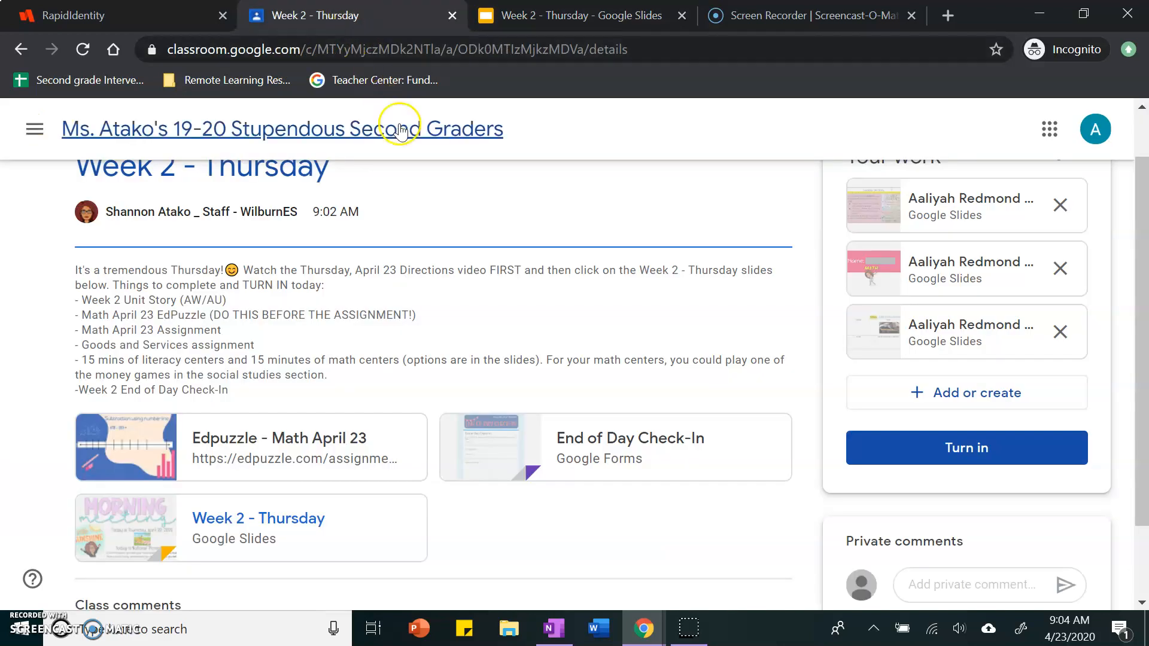